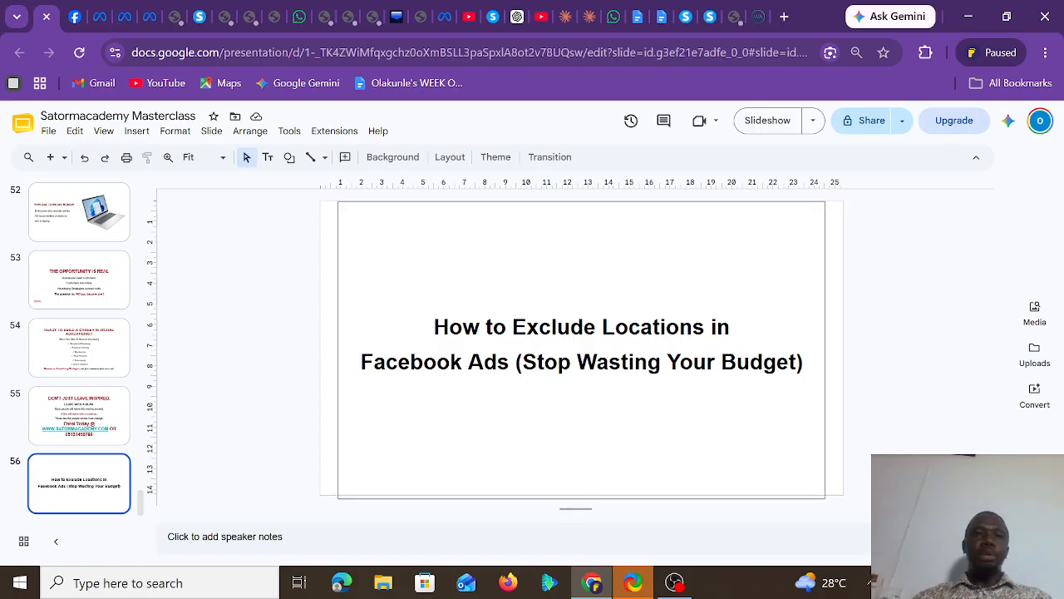
# Switch to Ads Manager and edit the ad set's audience locations to include Lagos, Nigeria (County) and Ibadan, Oyo State
pyautogui.click(150, 21)
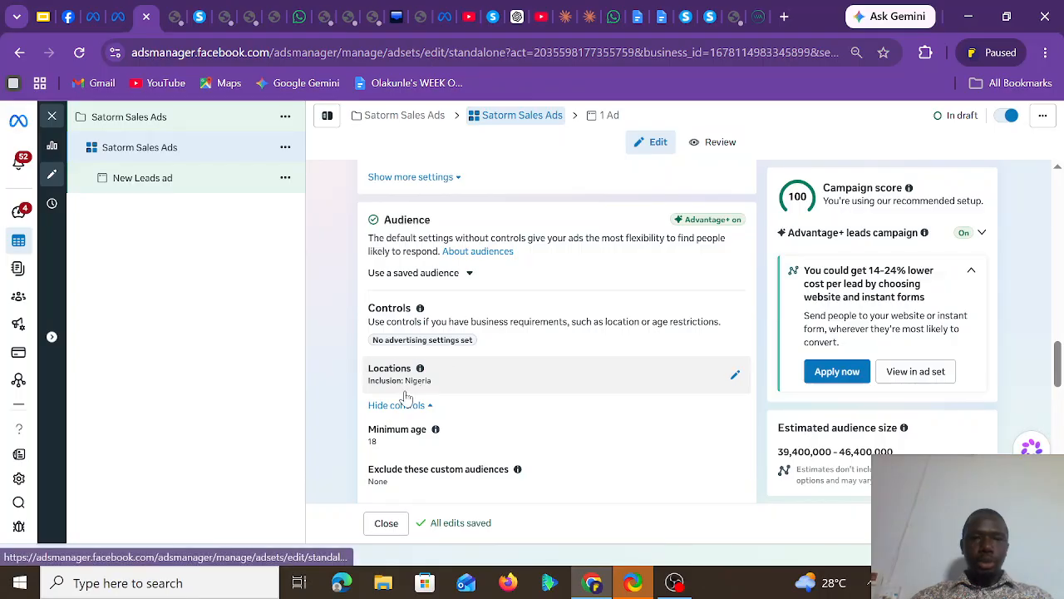
pyautogui.click(735, 375)
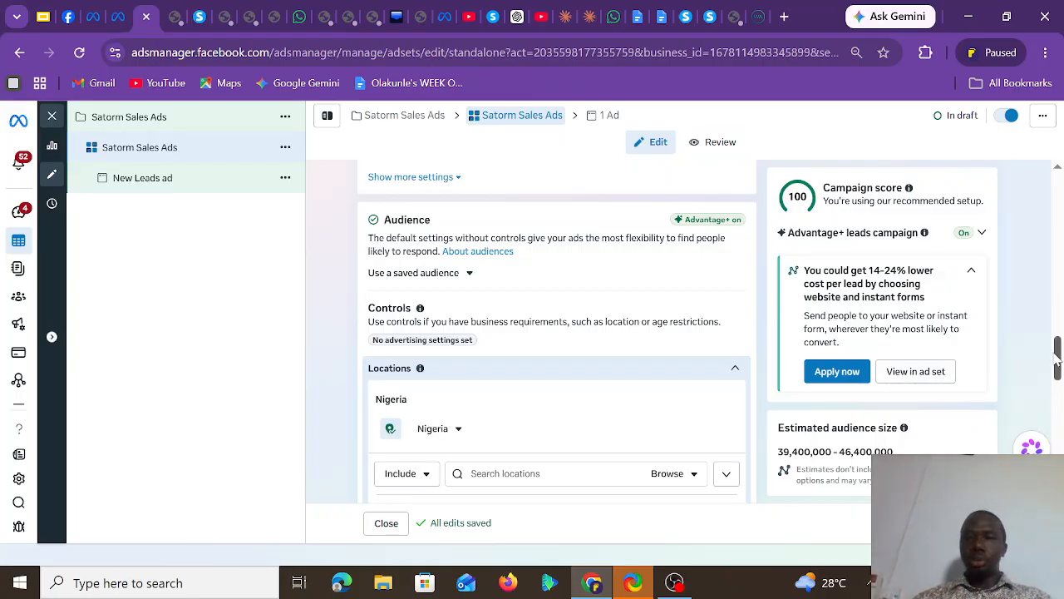
pyautogui.moveTo(1056, 353); pyautogui.dragTo(1057, 374)
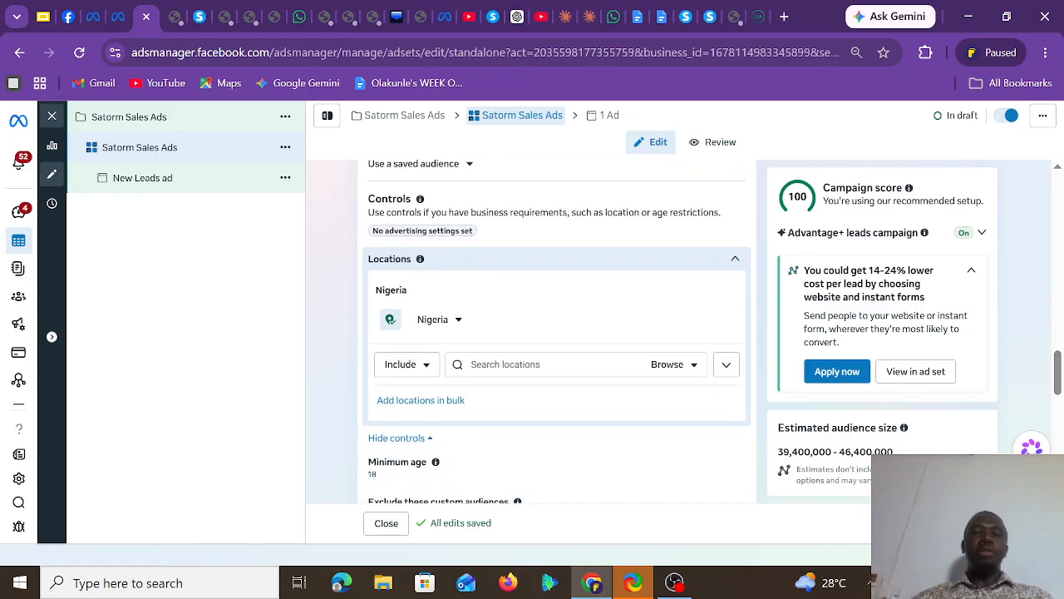
pyautogui.click(548, 365)
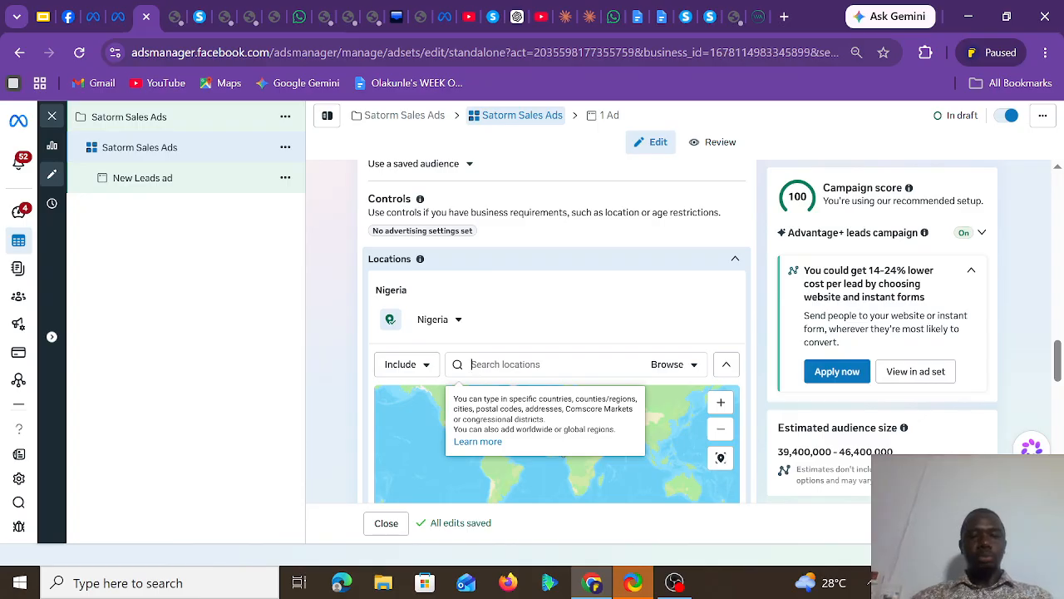
pyautogui.write('Lagos')
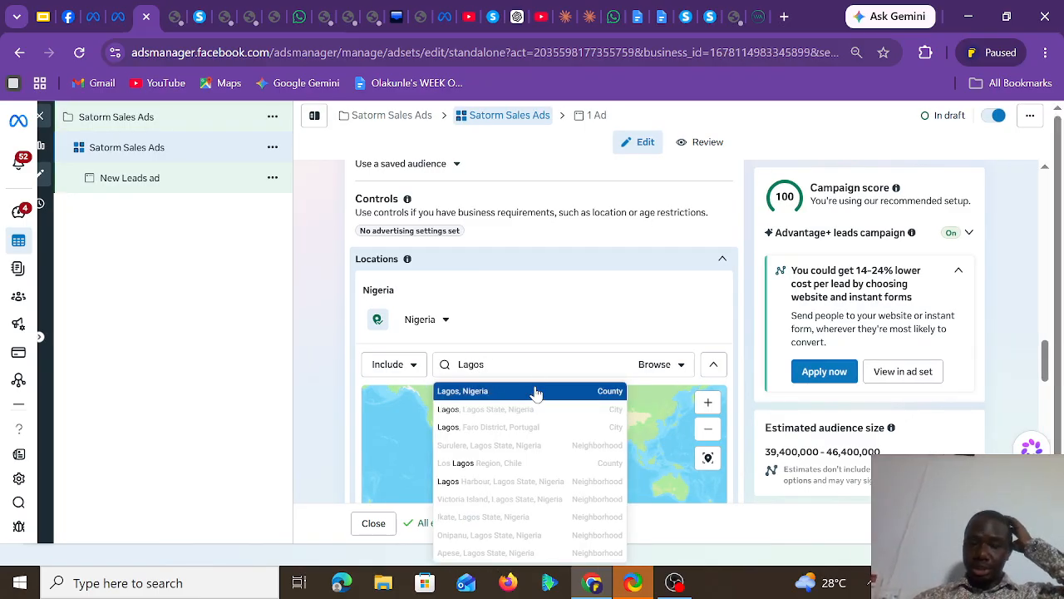
pyautogui.click(536, 390)
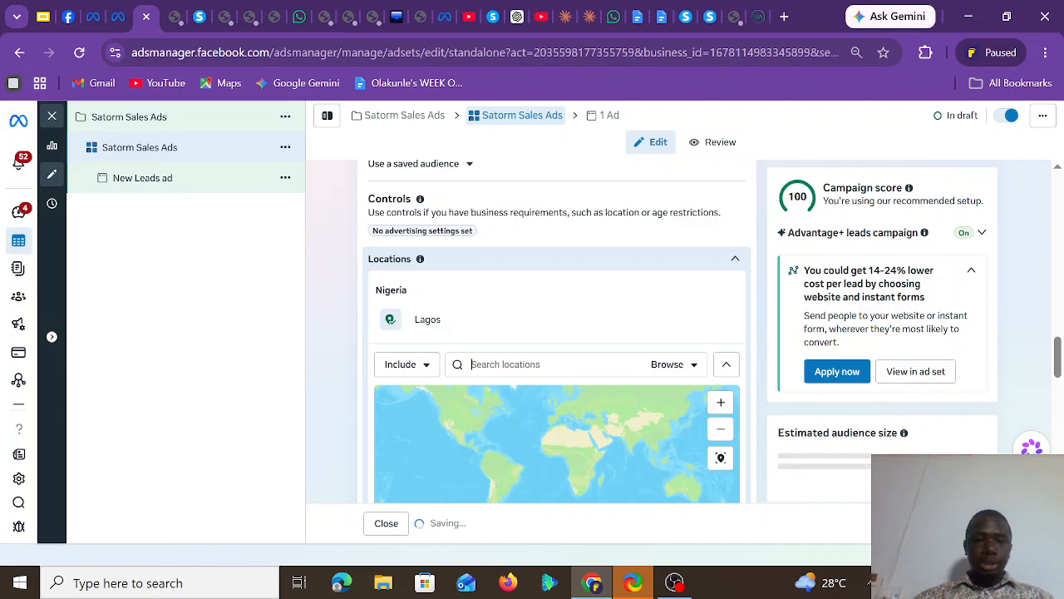
pyautogui.write('ibadan')
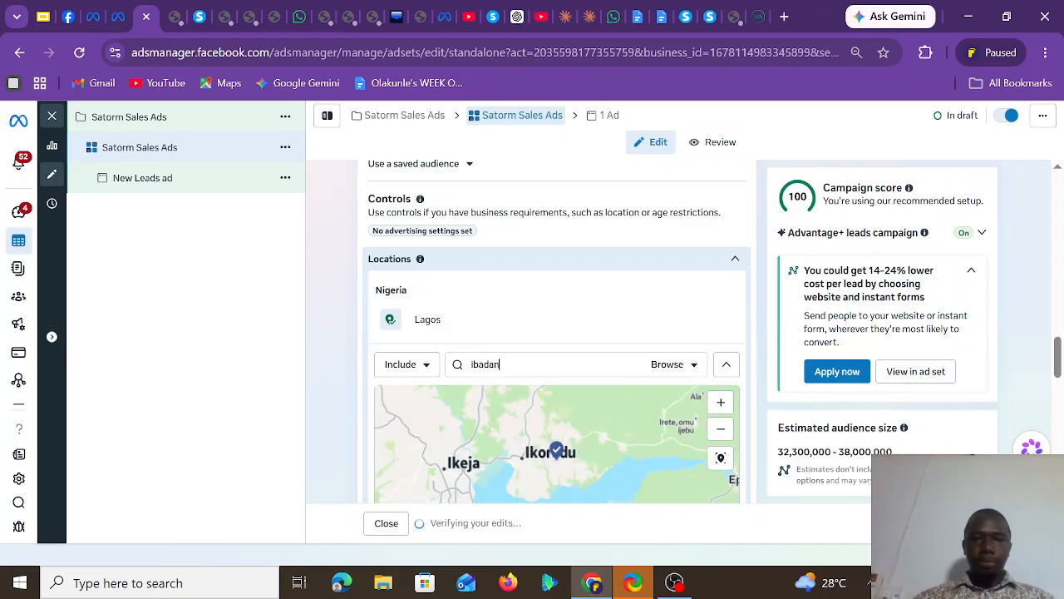
pyautogui.click(528, 397)
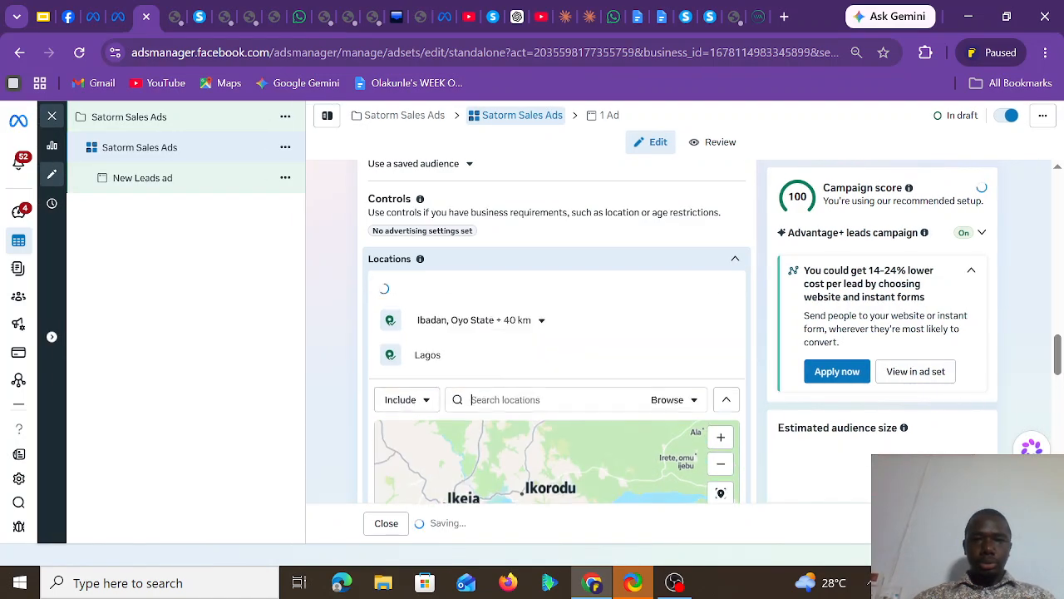
# Add the Osun State cities Osogbo and Ilesha to the ad set's included locations
pyautogui.write('osogbo')
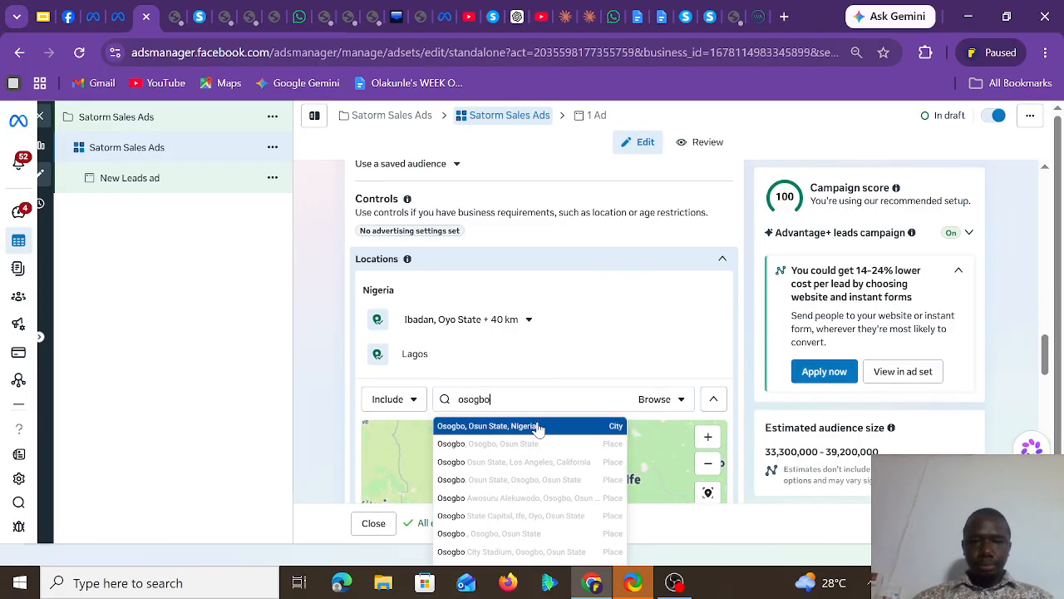
pyautogui.click(537, 427)
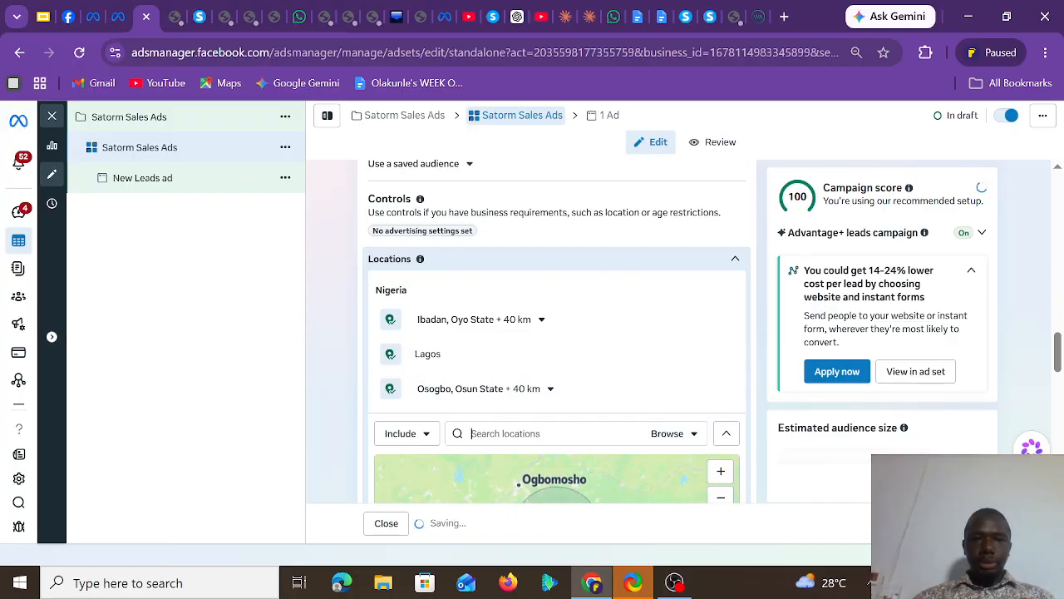
pyautogui.write('ilesa')
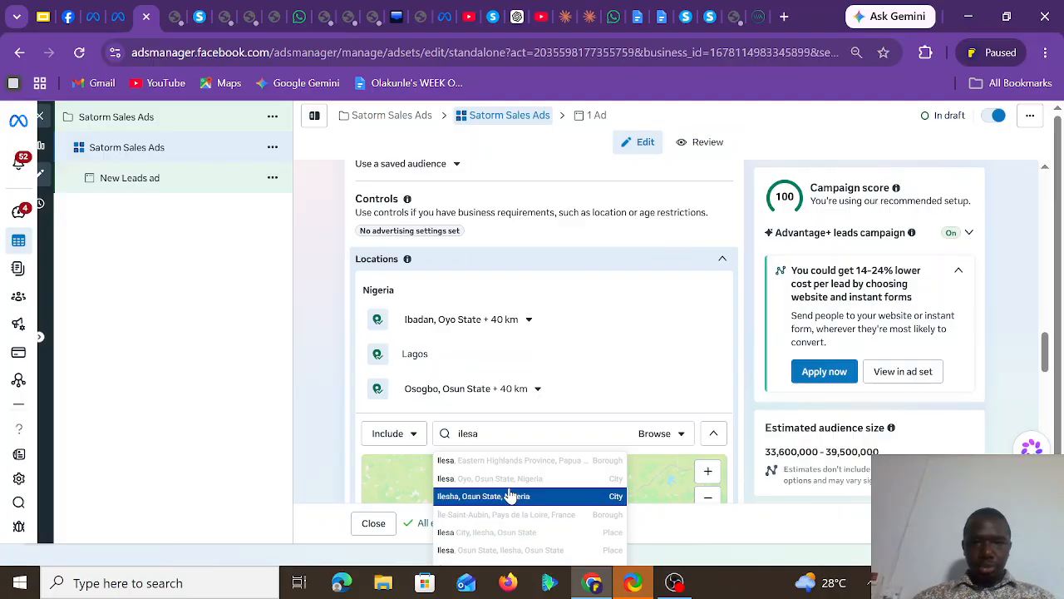
pyautogui.click(510, 495)
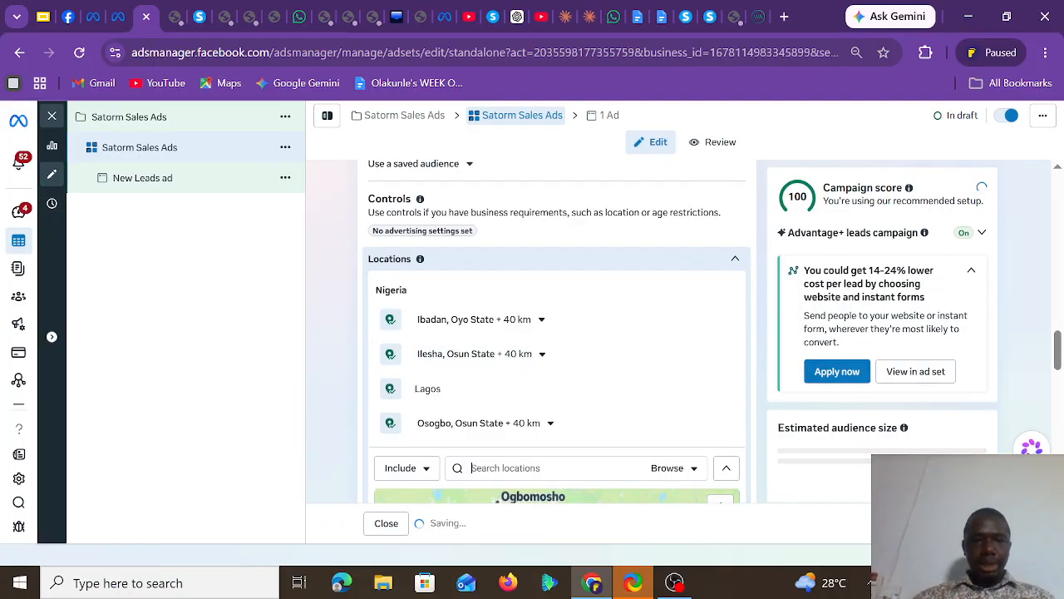
# Include the city of Akure, Ondo State, and the county of Ogun, Nigeria, in the targeted locations
pyautogui.write('akure')
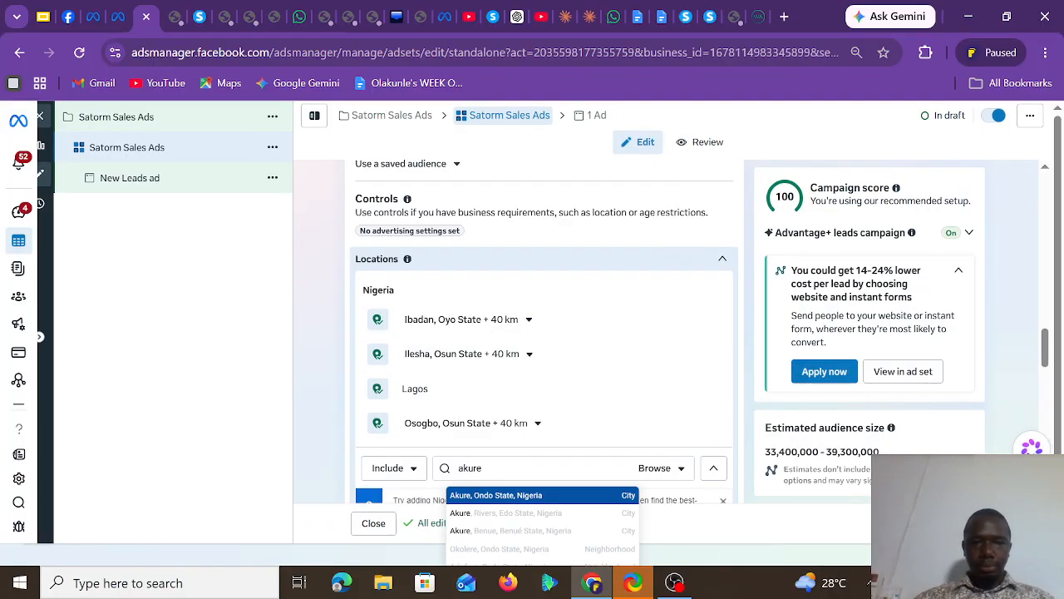
pyautogui.click(533, 495)
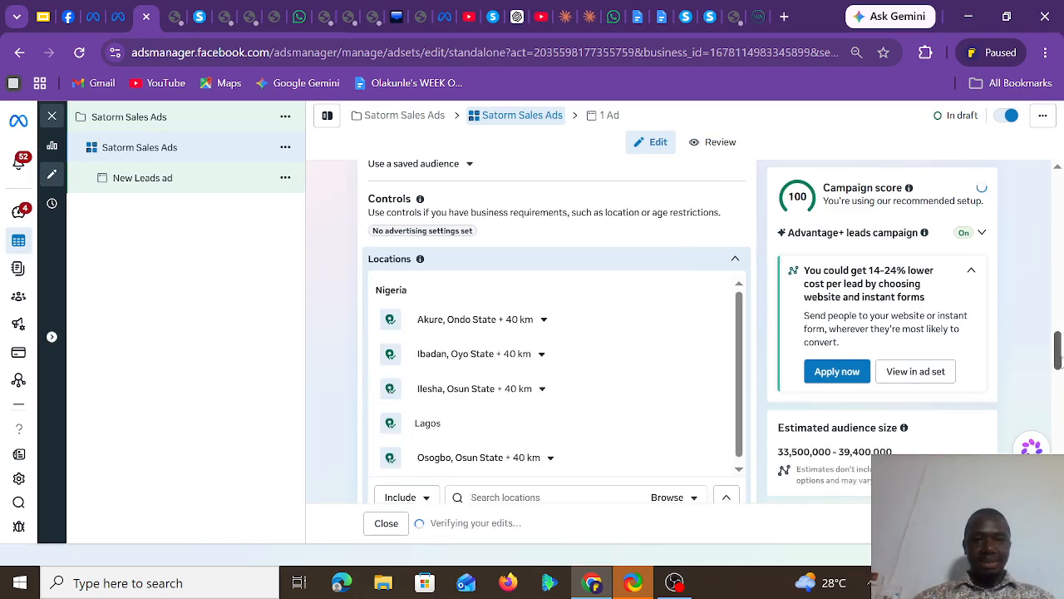
pyautogui.moveTo(1057, 347); pyautogui.dragTo(1056, 362)
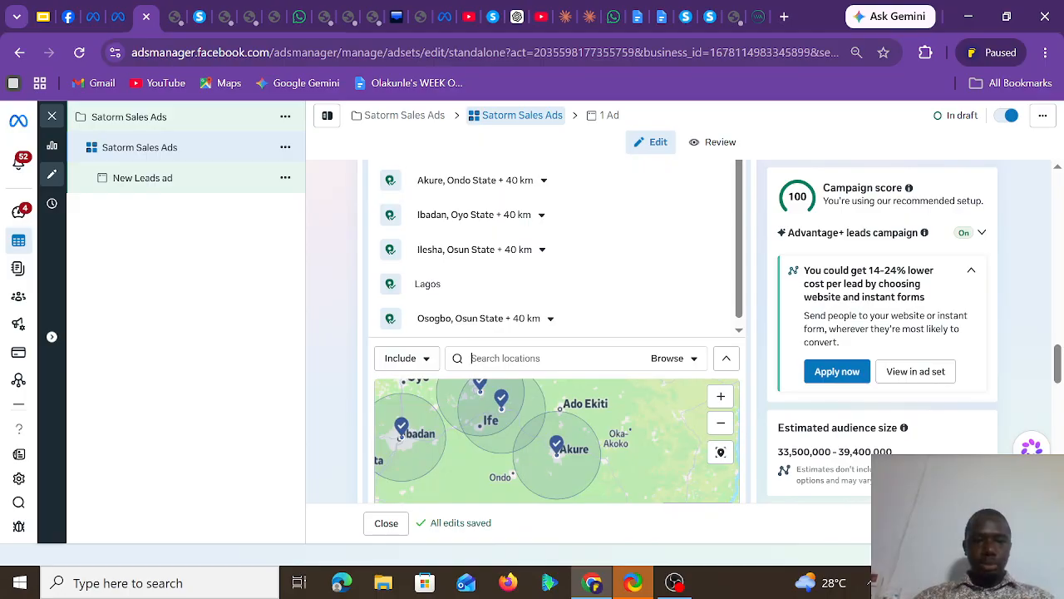
pyautogui.write('ogun')
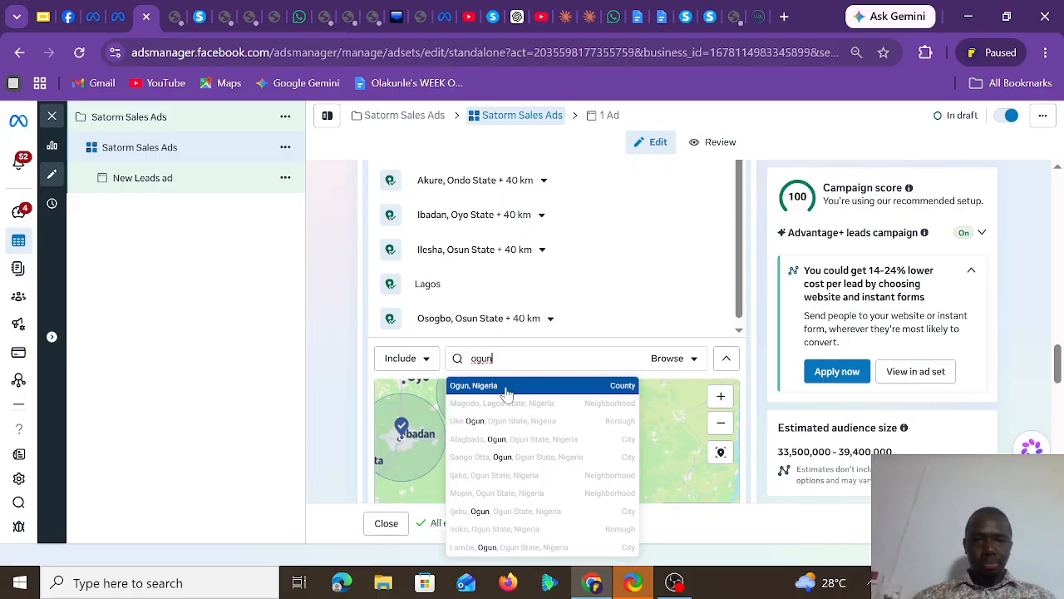
pyautogui.click(503, 386)
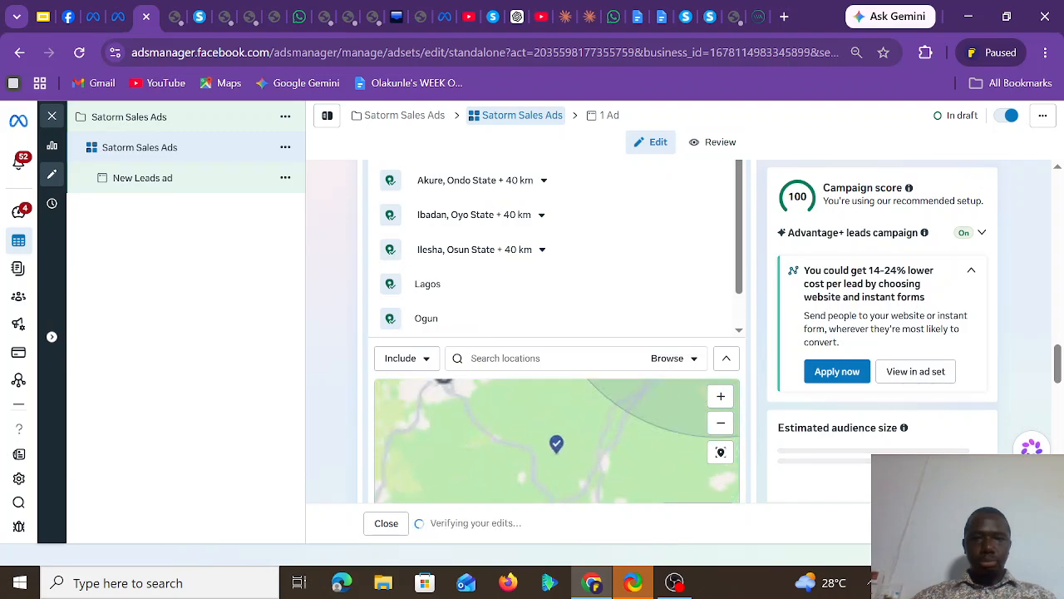
# Include the cities of Ogbomoso, Oyo State, and Abuja, Federal Capital Territory, in the targeted locations
pyautogui.write('ogb')
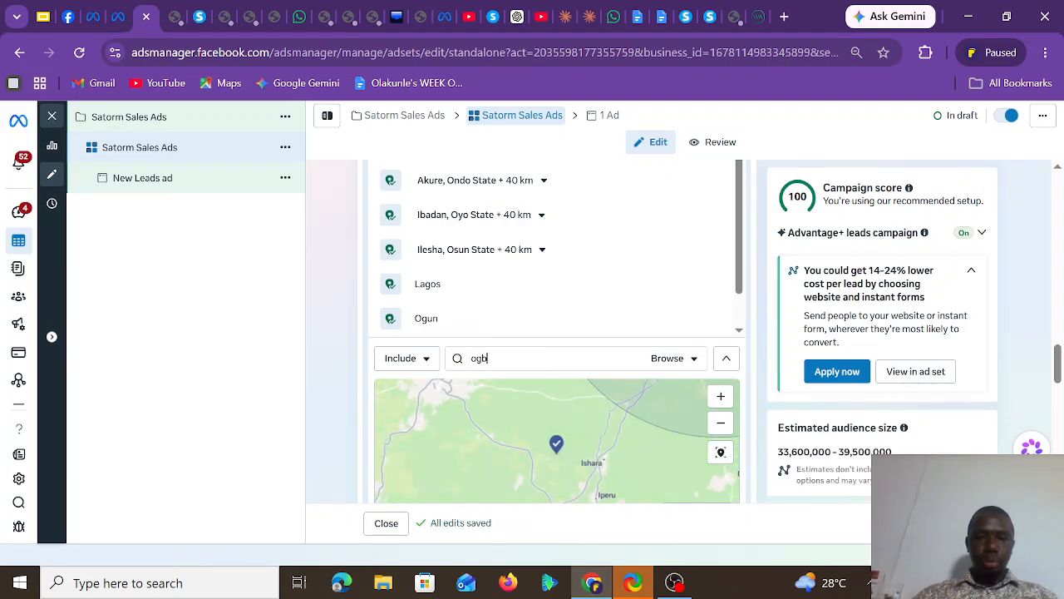
pyautogui.write('omoso')
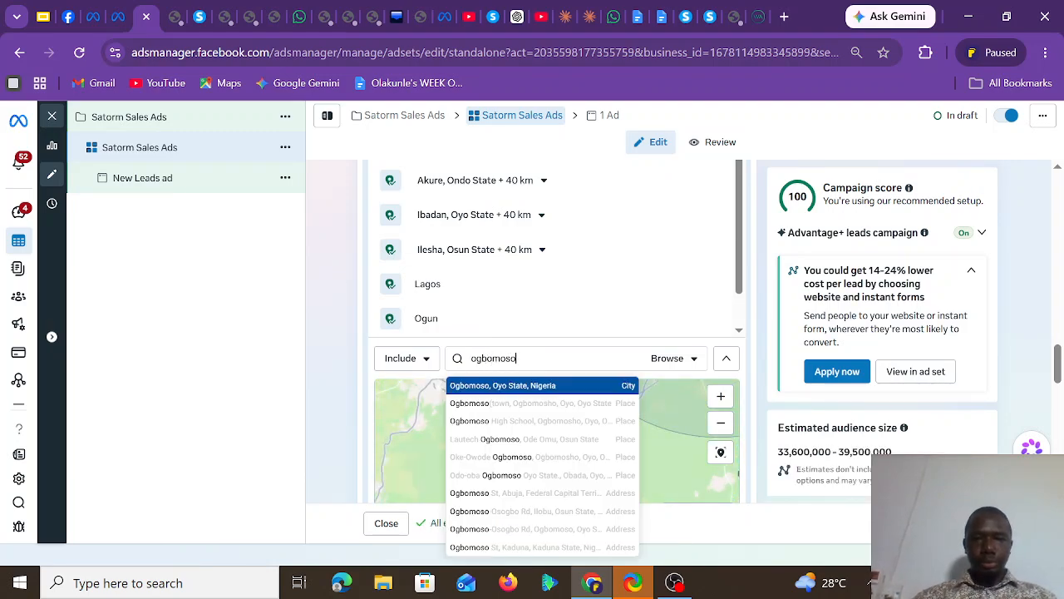
pyautogui.click(536, 385)
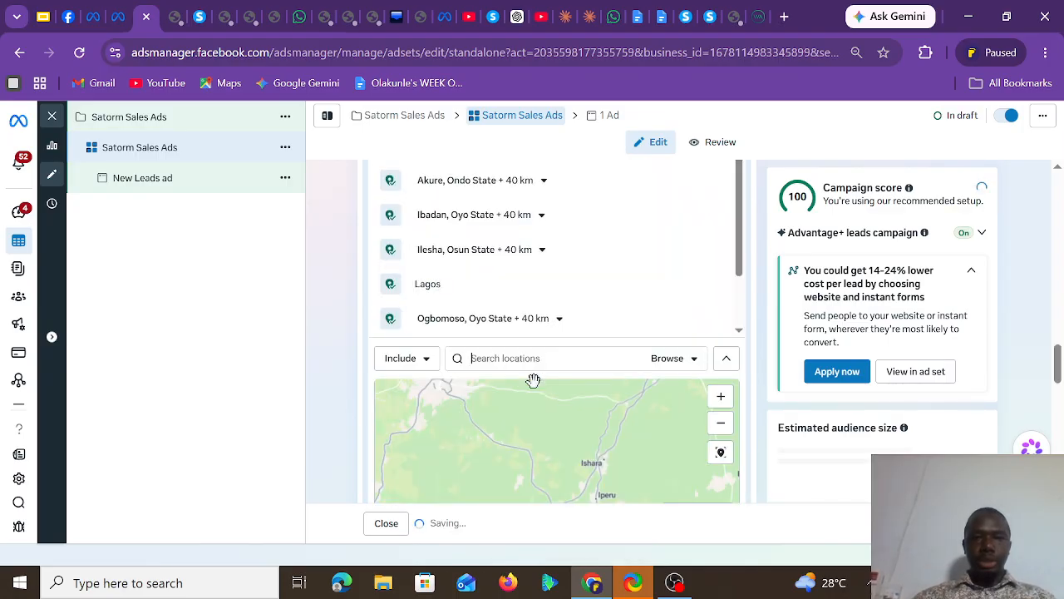
pyautogui.write('abuja')
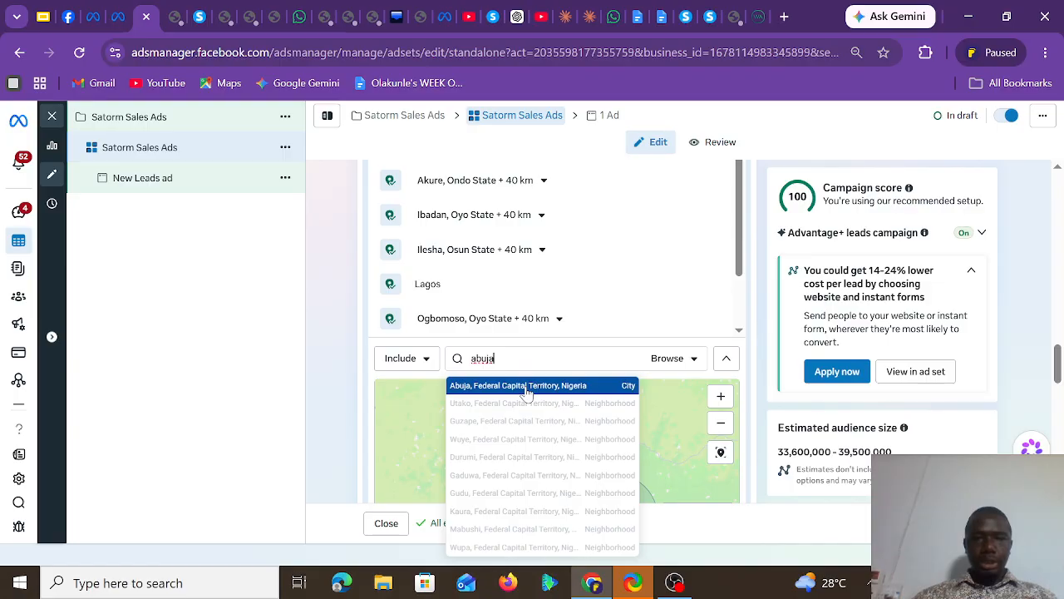
pyautogui.click(526, 386)
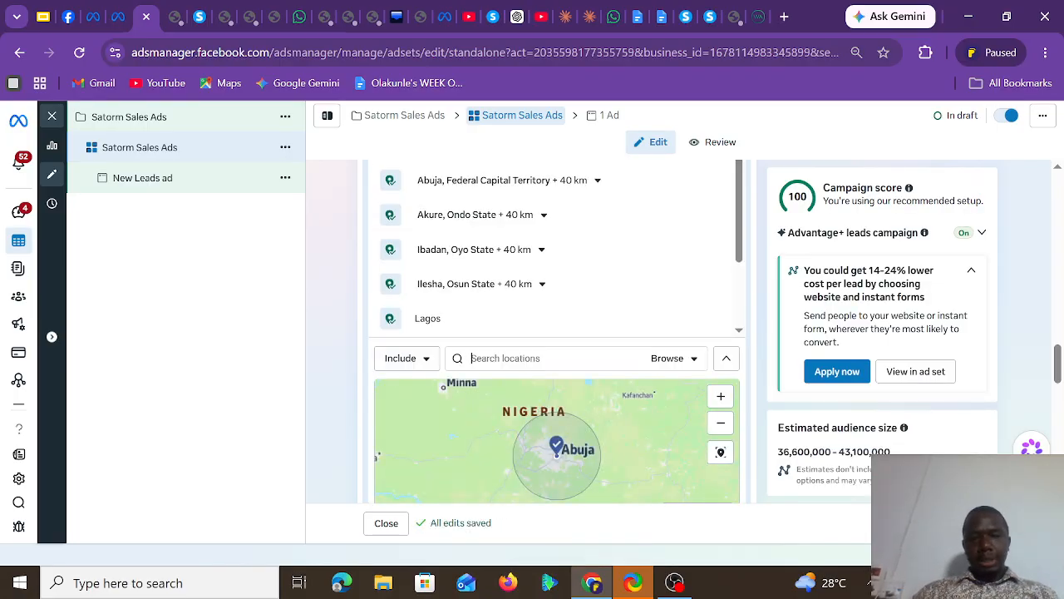
# Include the cities of Port Harcourt, Rivers State, and Asaba, Delta State, in the targeted locations
pyautogui.write('poryt')
pyautogui.press('BackSpace')
pyautogui.press('BackSpace')
pyautogui.write('t')
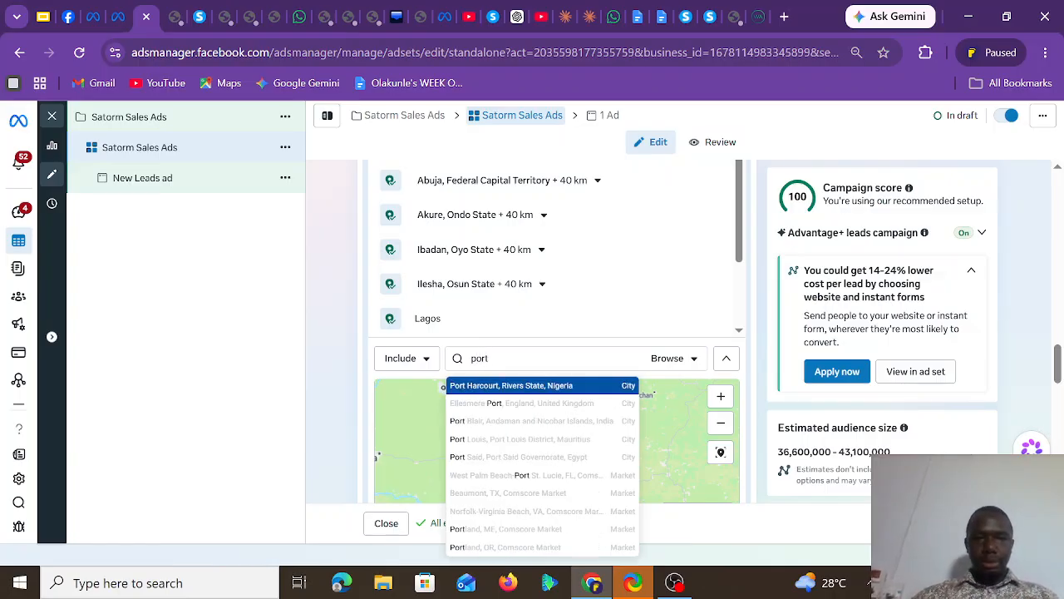
pyautogui.click(524, 386)
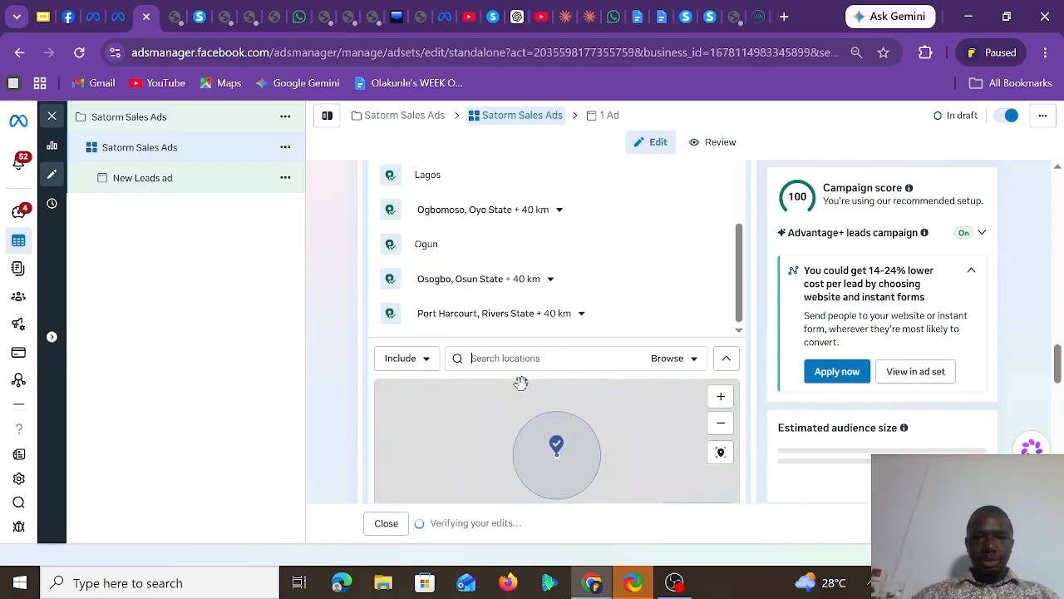
pyautogui.write('asaba')
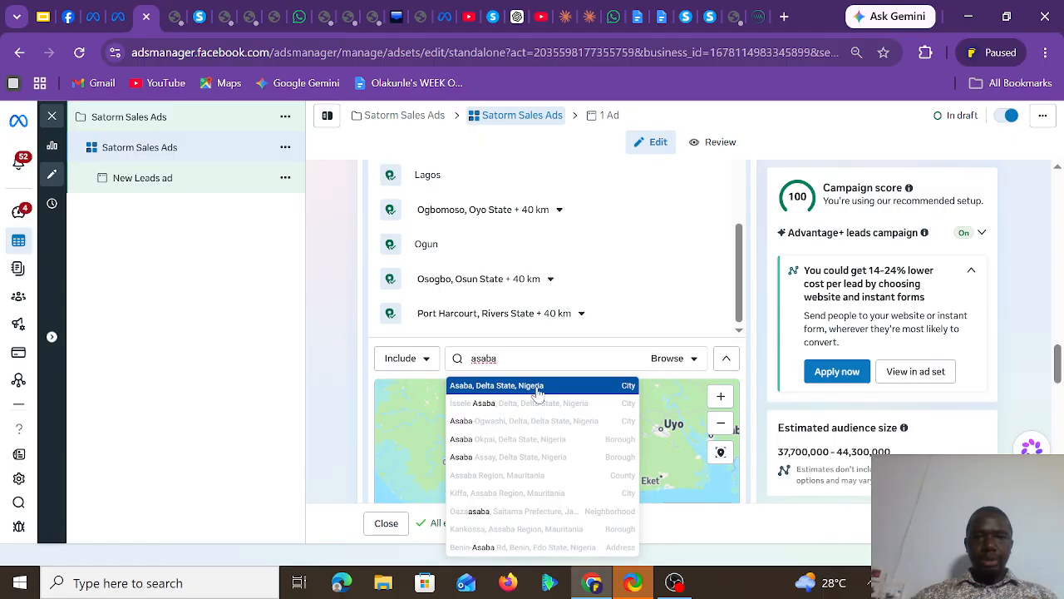
pyautogui.click(536, 386)
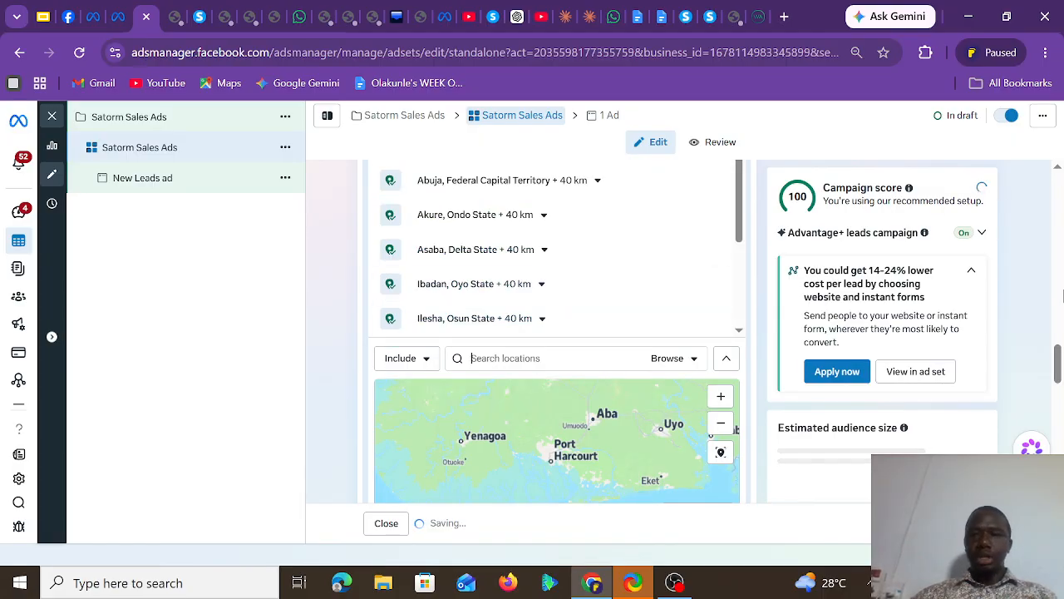
# Change the location mode to Exclude and add the city of Kano, Kano State, Nigeria, as an excluded location
pyautogui.scroll(3, 1058, 374)
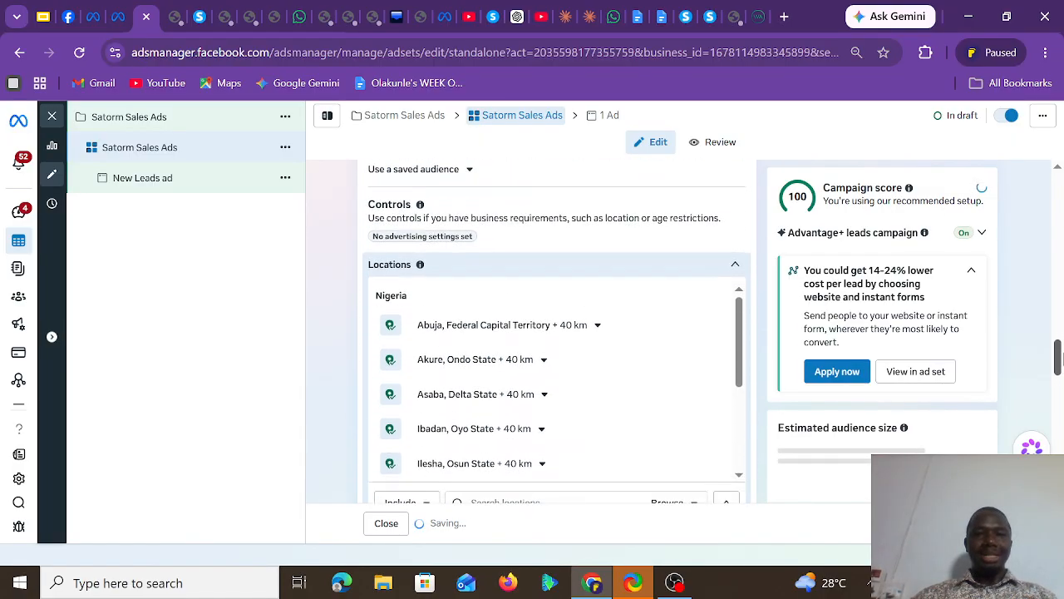
pyautogui.moveTo(739, 343); pyautogui.dragTo(744, 425)
pyautogui.scroll(-1, 1057, 359)
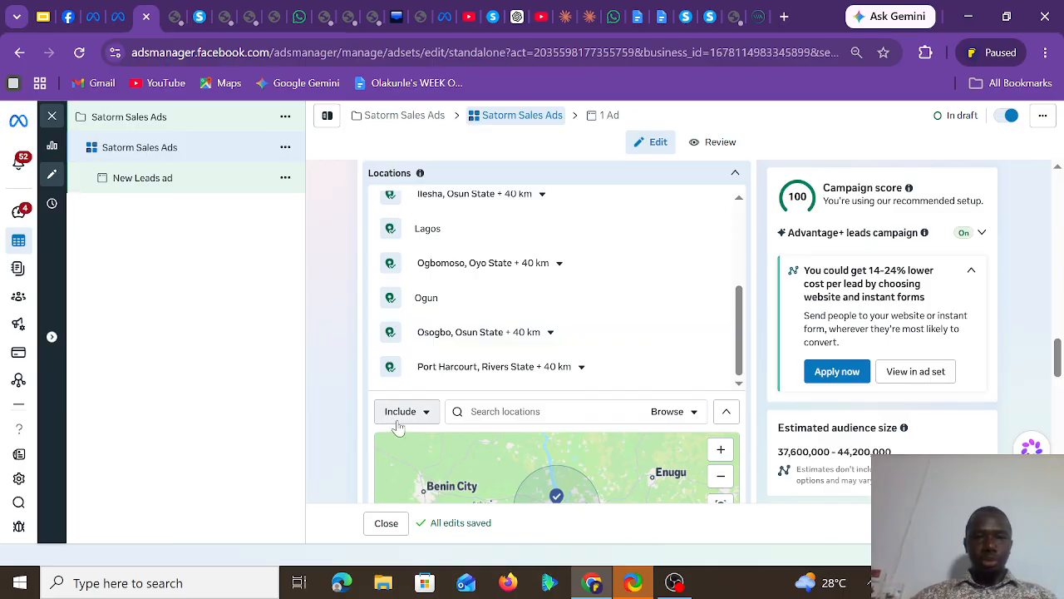
pyautogui.click(406, 416)
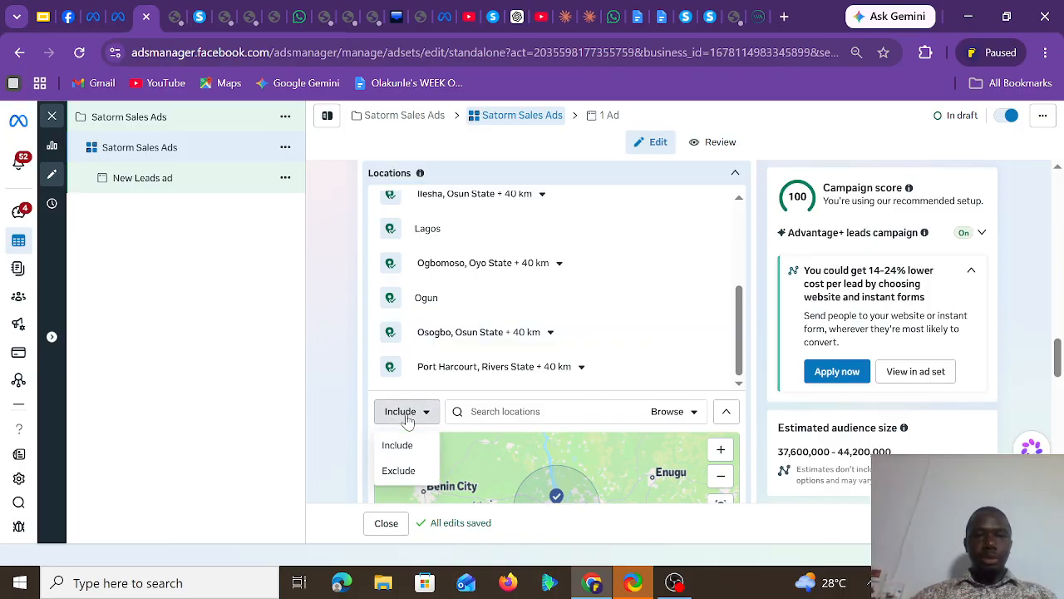
pyautogui.click(398, 470)
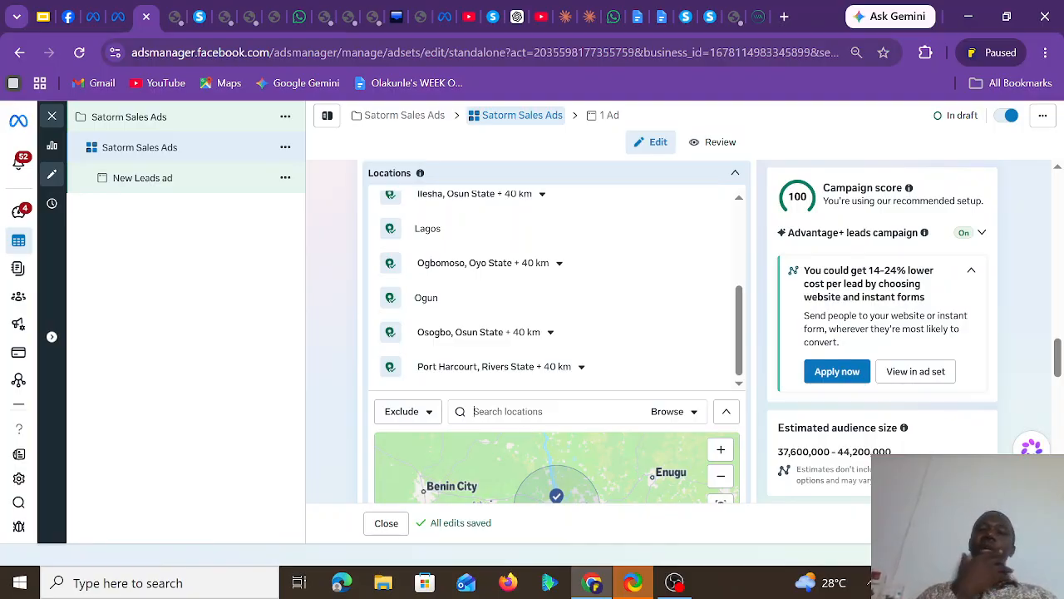
pyautogui.write('kan')
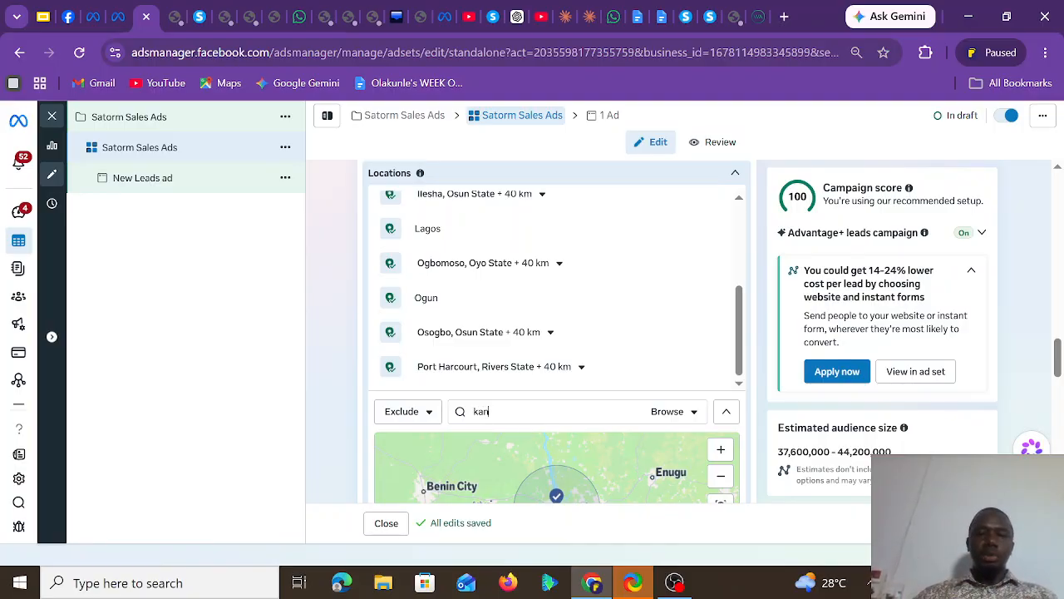
pyautogui.write('o')
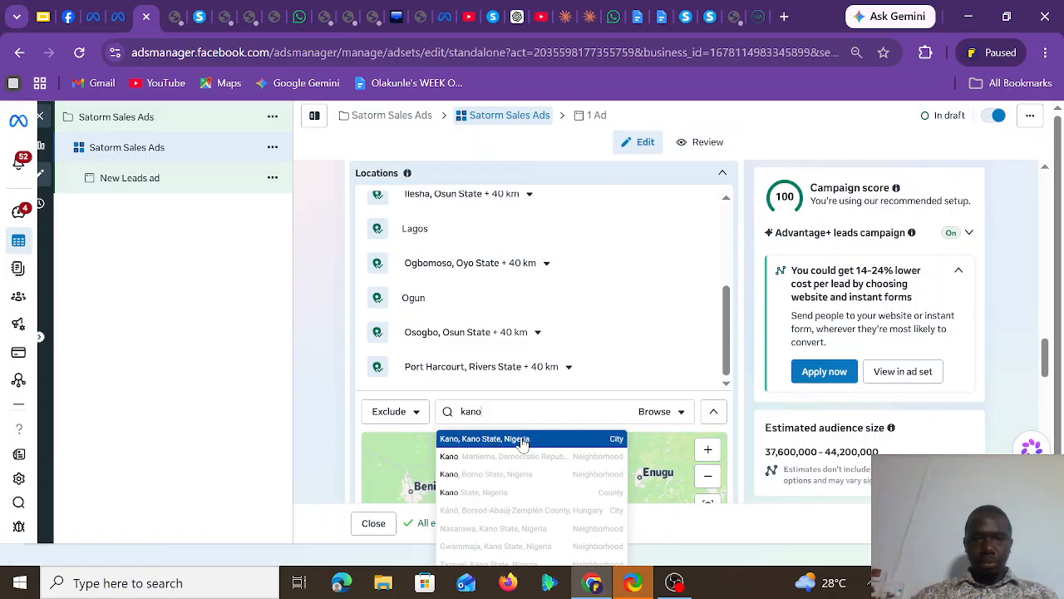
pyautogui.click(523, 435)
# Exclude the city of Kaduna, Kaduna State, from the ad set's audience
pyautogui.write('kaduna')
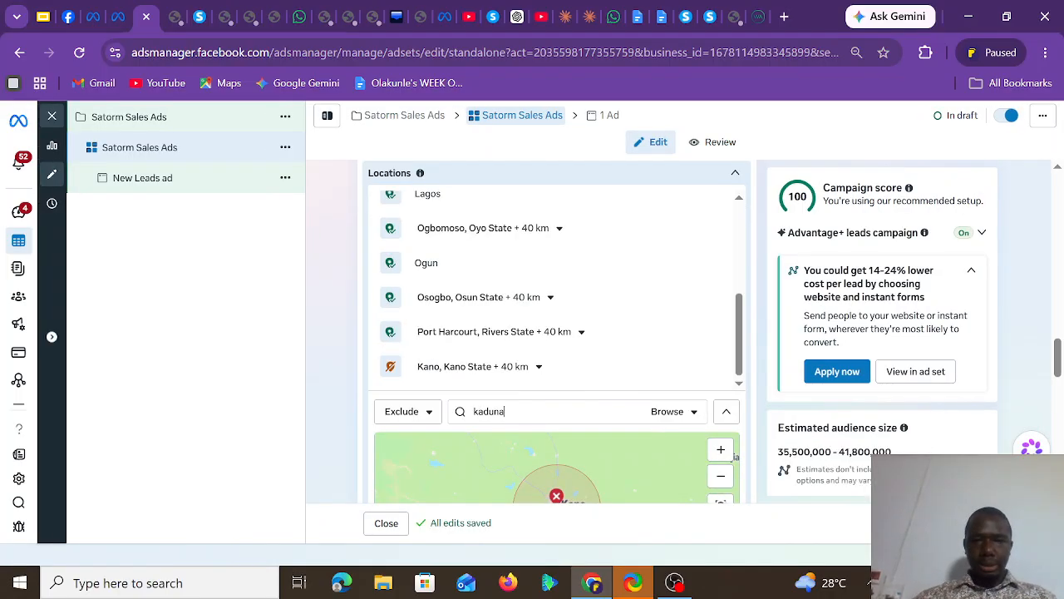
pyautogui.click(521, 440)
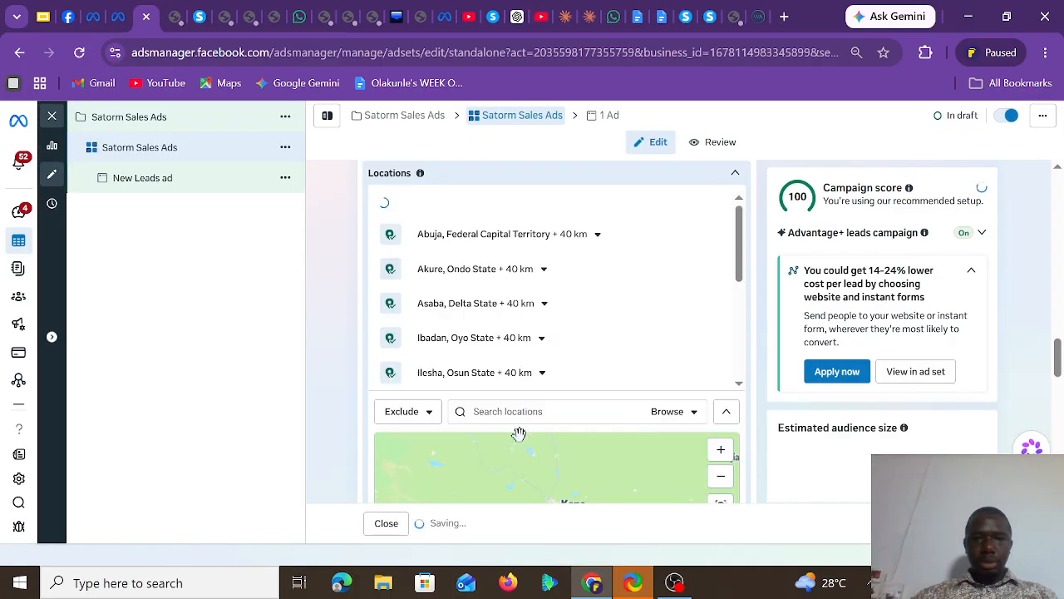
# Exclude the city of Jos, Plateau State, Nigeria, from the ad set's audience
pyautogui.write('plat')
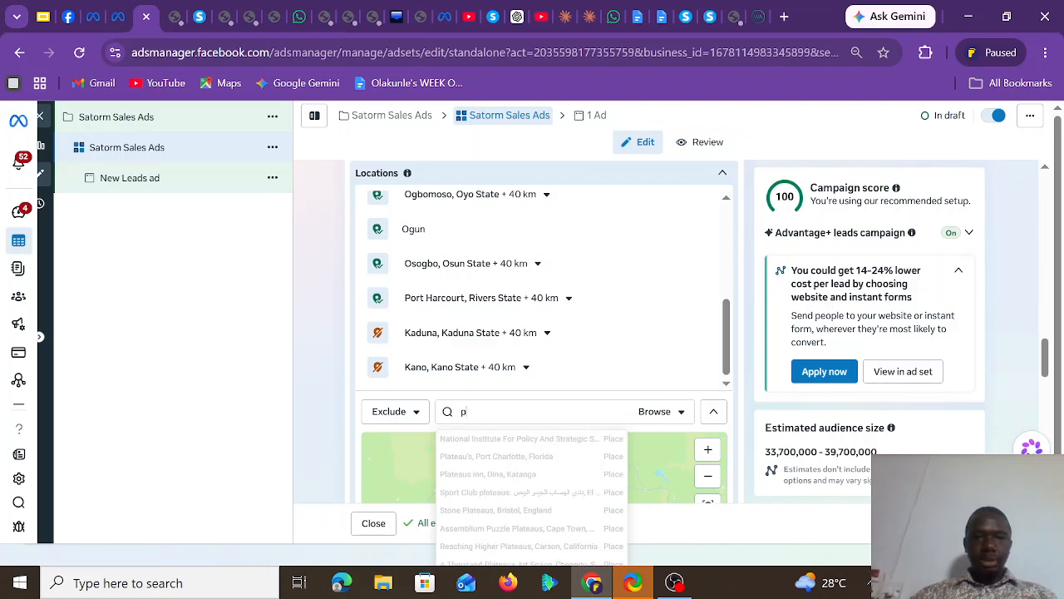
pyautogui.press('BackSpace')
pyautogui.write('jos')
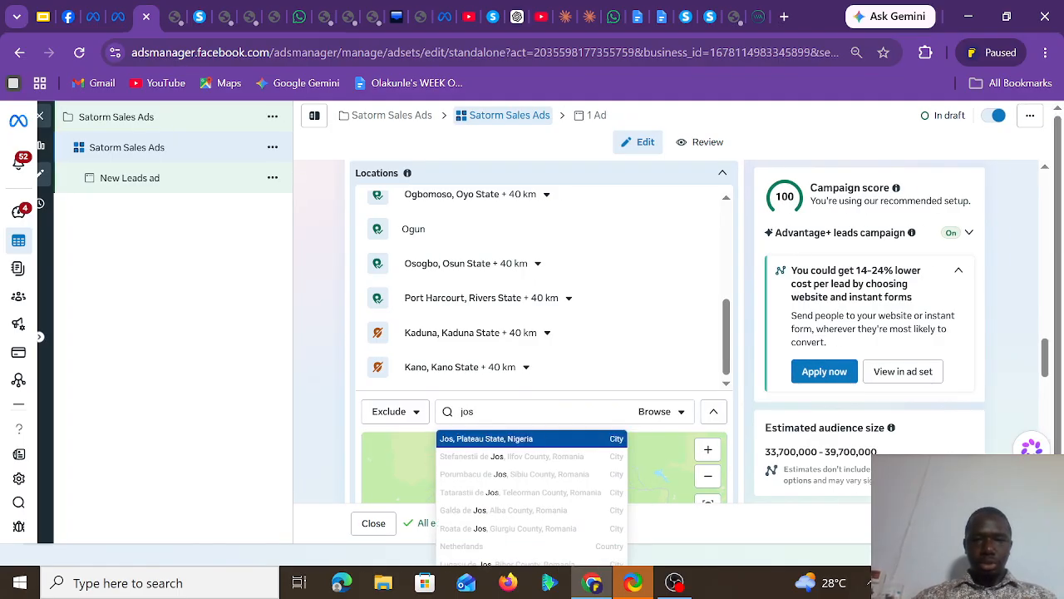
pyautogui.click(530, 439)
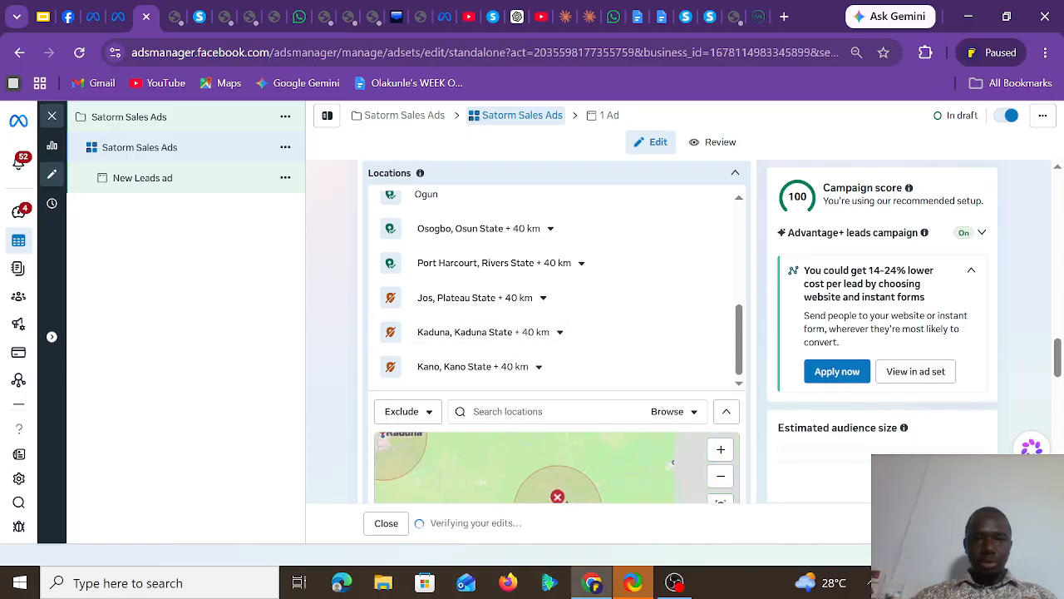
# Exclude the county of Anambra, Nigeria, from the audience and review the full list of included and excluded locations
pyautogui.write('ana')
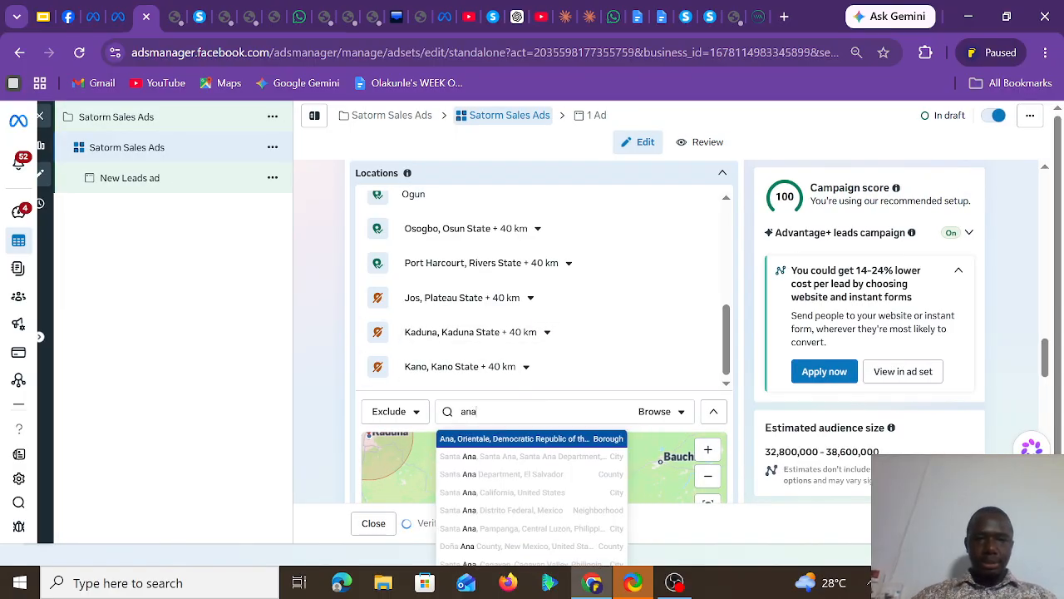
pyautogui.write('mb')
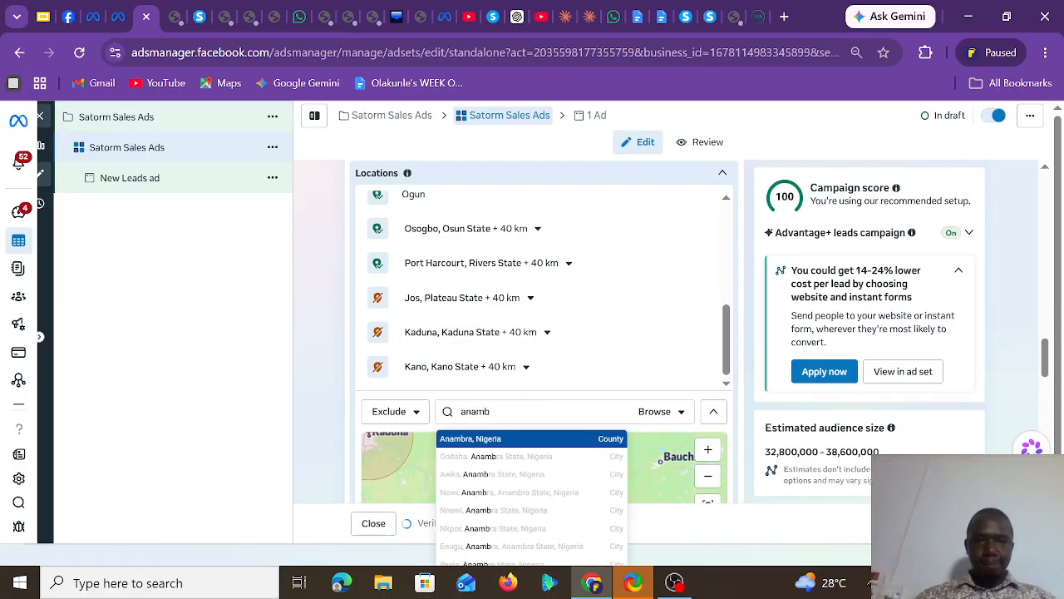
pyautogui.click(510, 440)
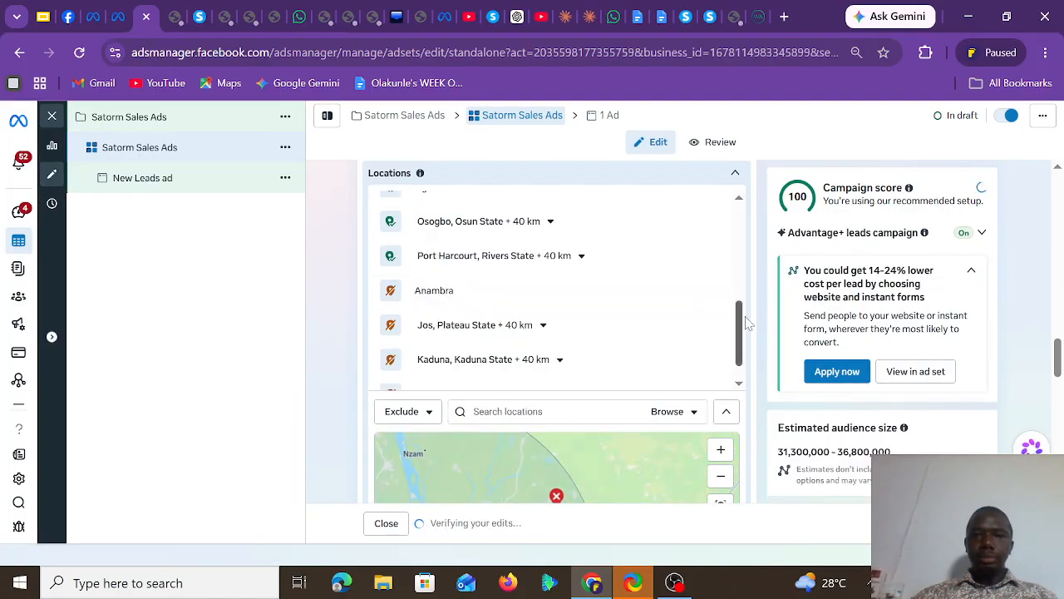
pyautogui.scroll(-1, 746, 322)
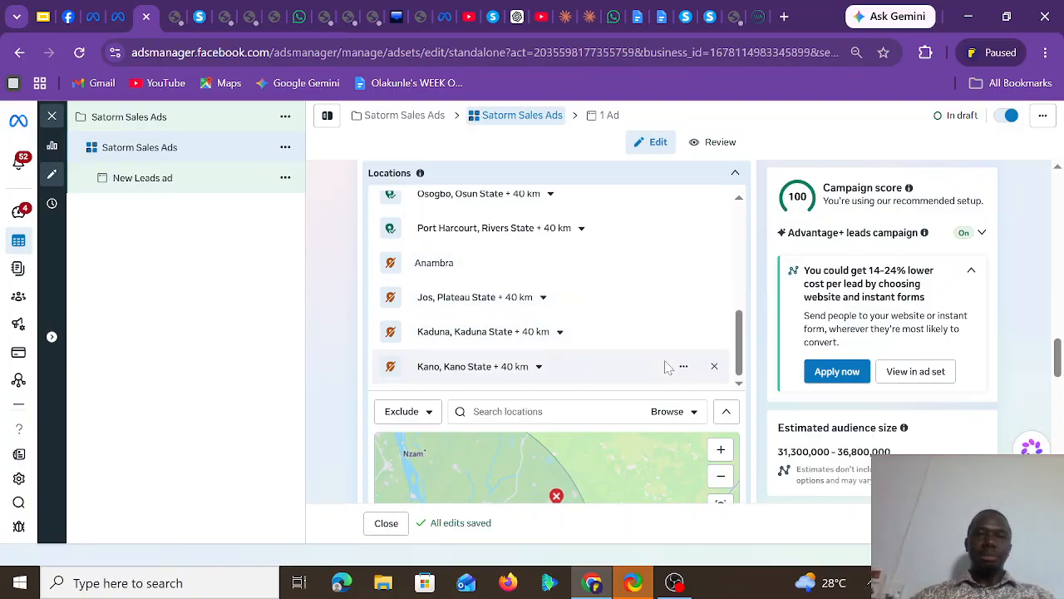
pyautogui.moveTo(740, 359); pyautogui.dragTo(743, 291)
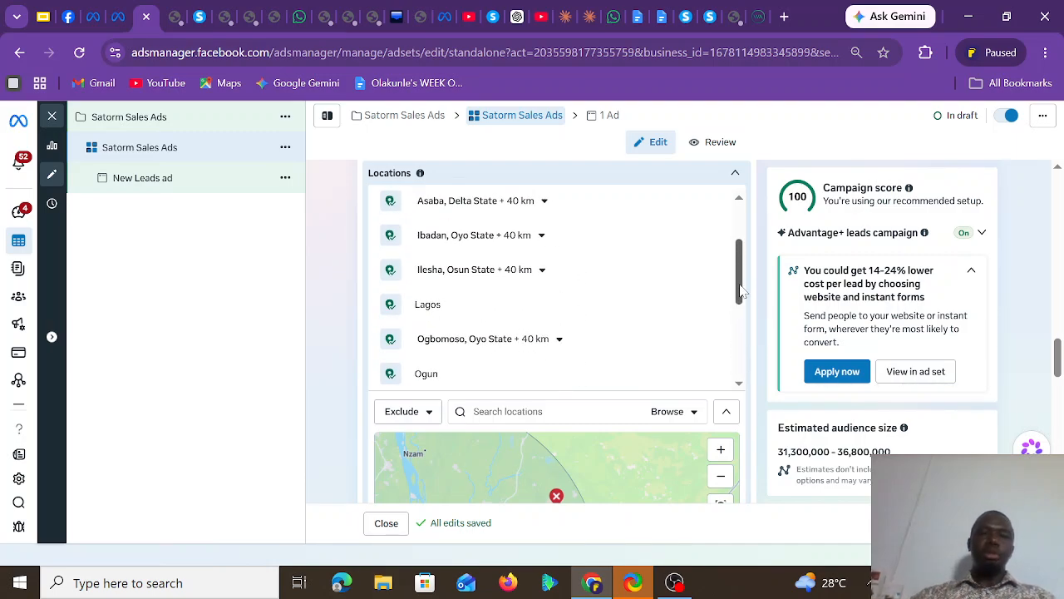
pyautogui.moveTo(740, 287); pyautogui.dragTo(740, 241)
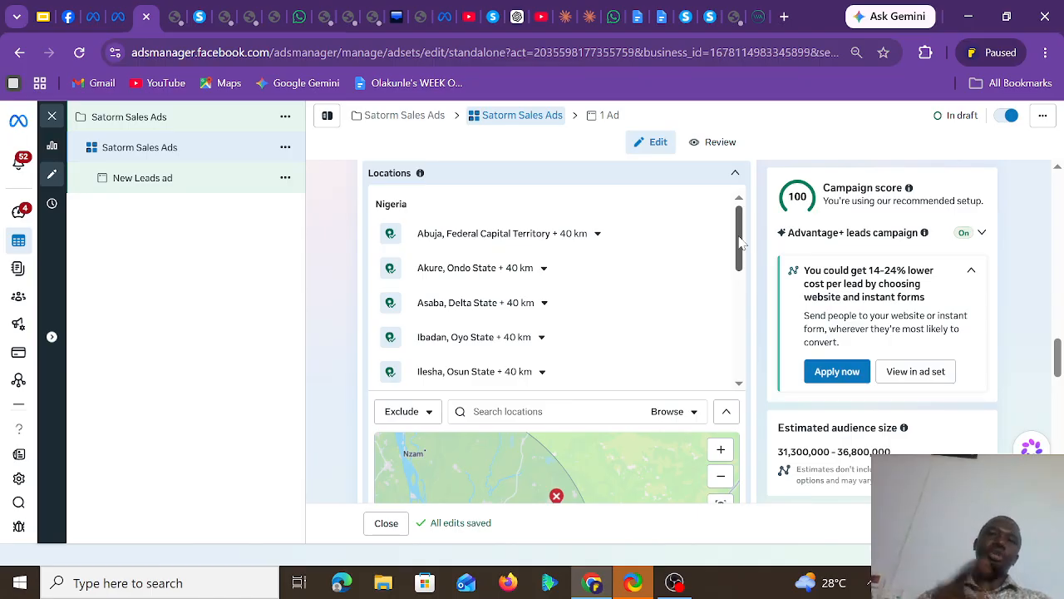
# Open satormacademy.com in a new browser tab and go to the enrolment form on its landing page
pyautogui.click(784, 16)
pyautogui.write('sa')
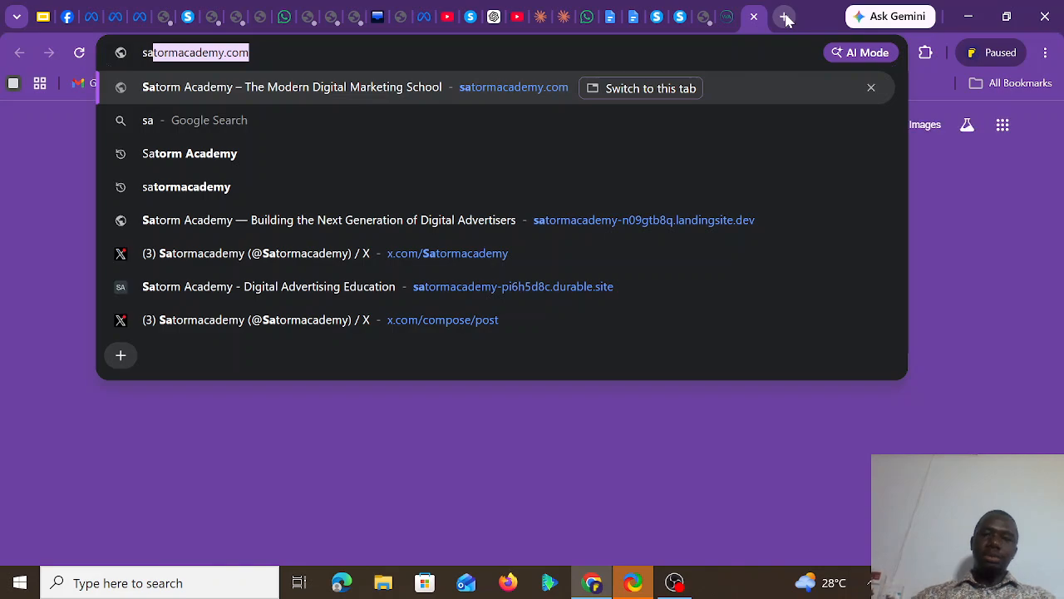
pyautogui.press('Return')
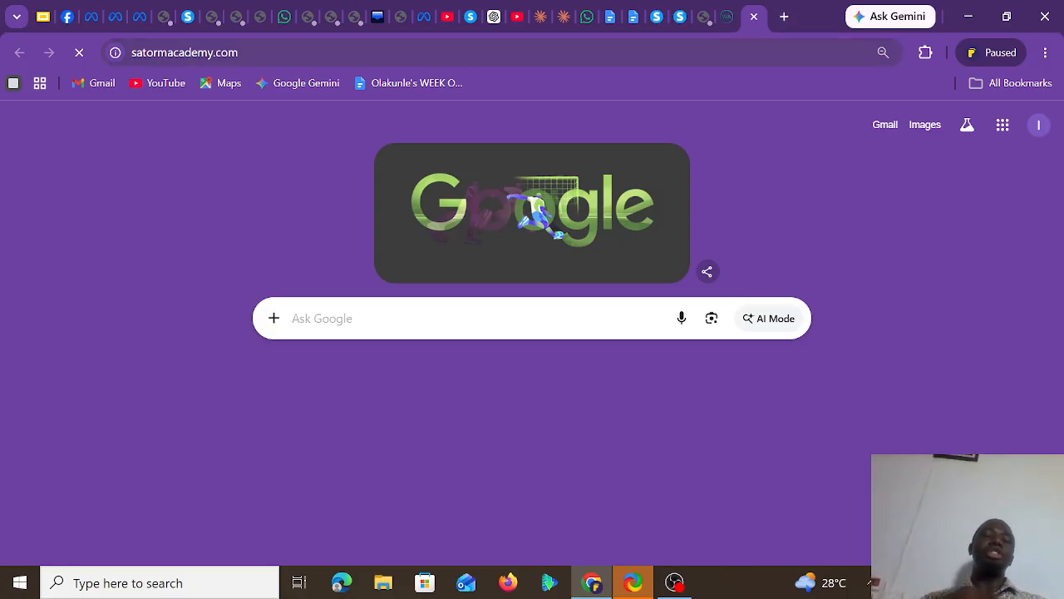
pyautogui.click(184, 53)
pyautogui.press('Return')
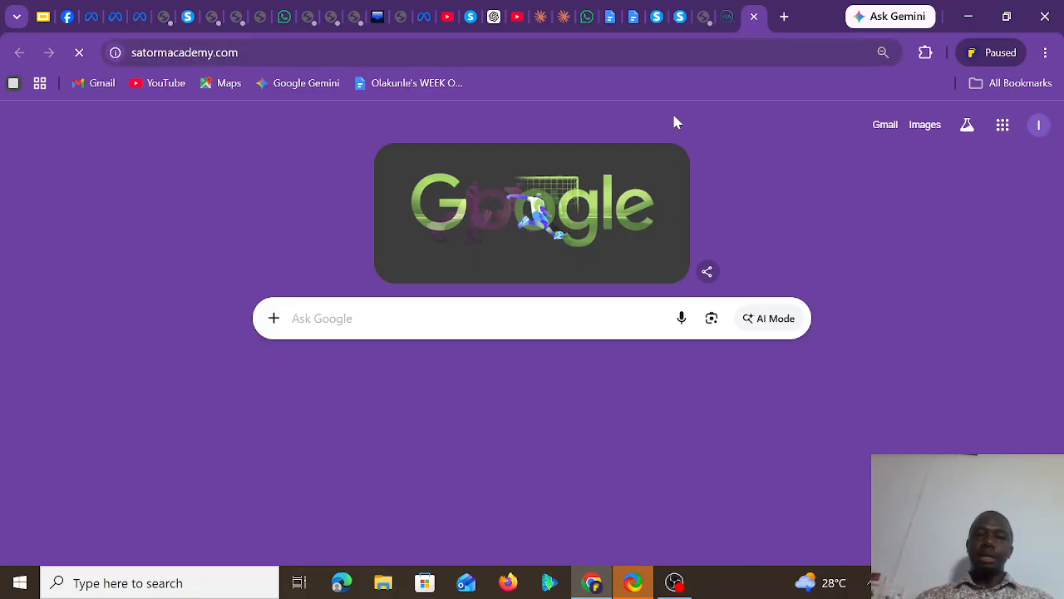
pyautogui.click(869, 584)
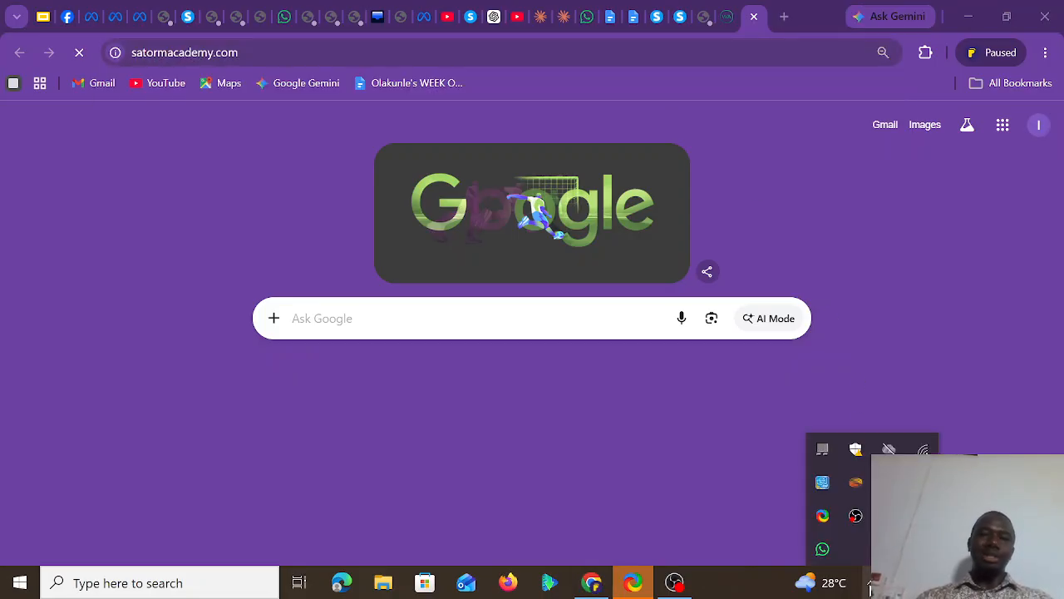
pyautogui.click(859, 298)
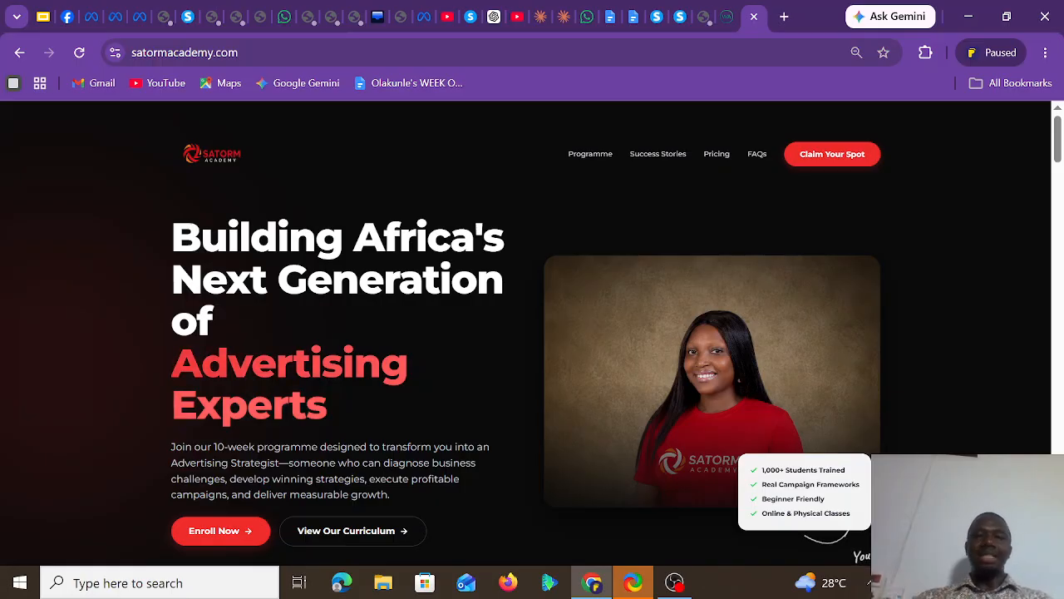
pyautogui.moveTo(1058, 158); pyautogui.dragTo(1058, 488)
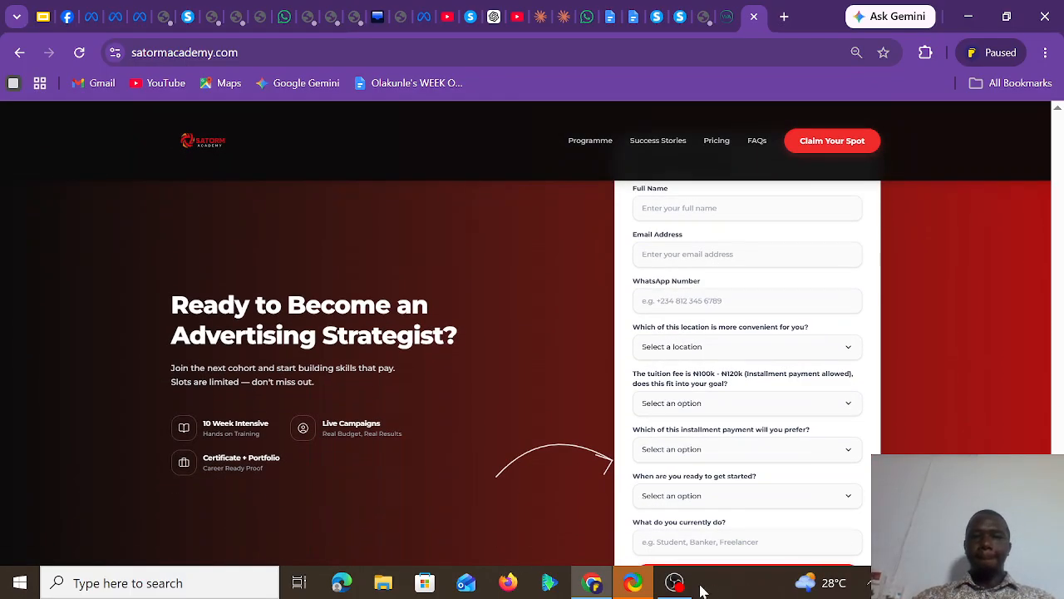